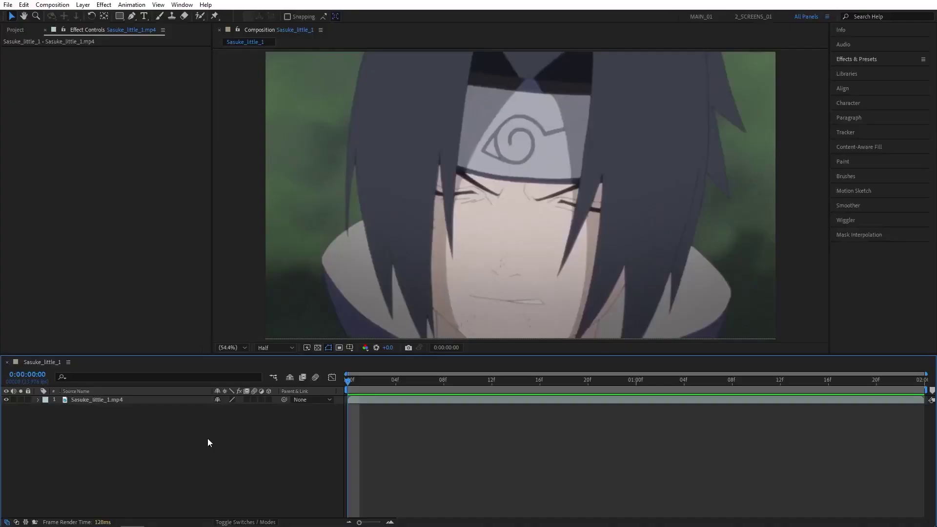
Step: Pre-compose the footage layer into a comp named '1' with all attributes moved in, then select it
left_click_drag(351, 381, 348, 381)
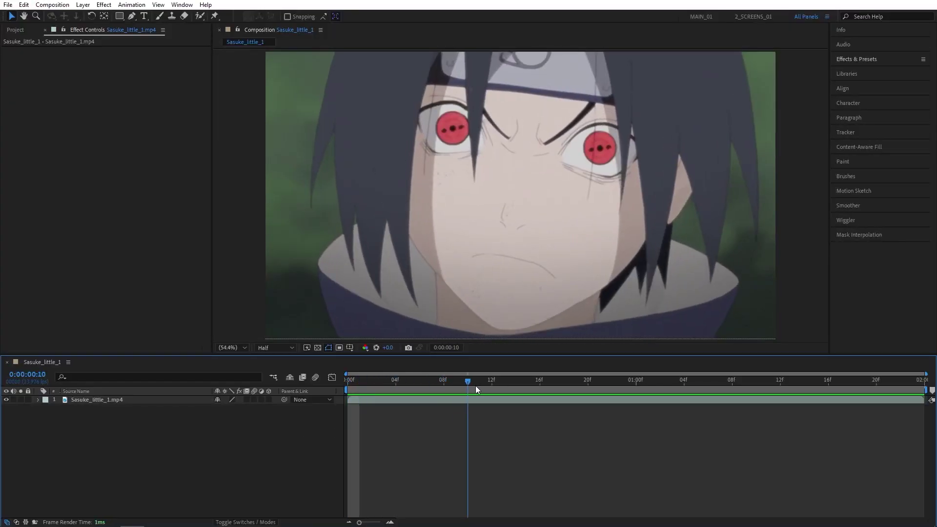
left_click(94, 399)
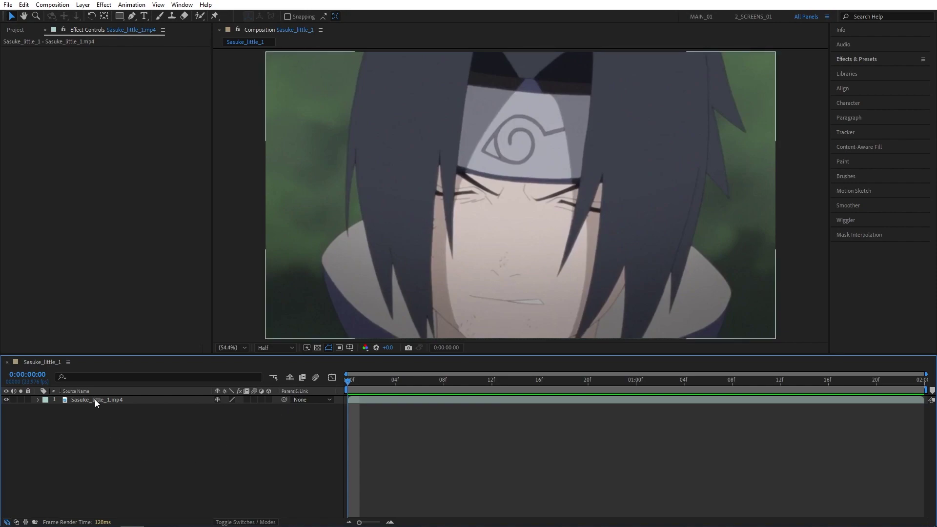
right_click(93, 399)
left_click(110, 347)
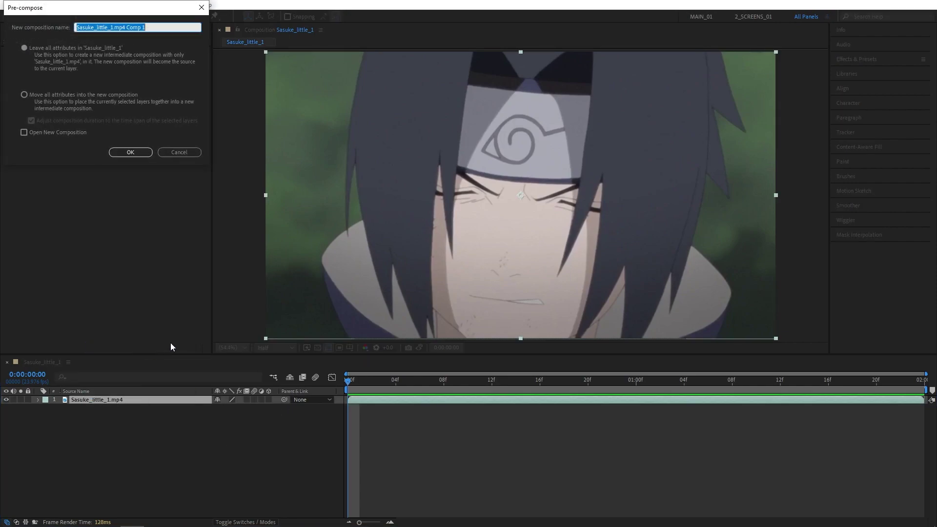
type("1")
left_click(24, 95)
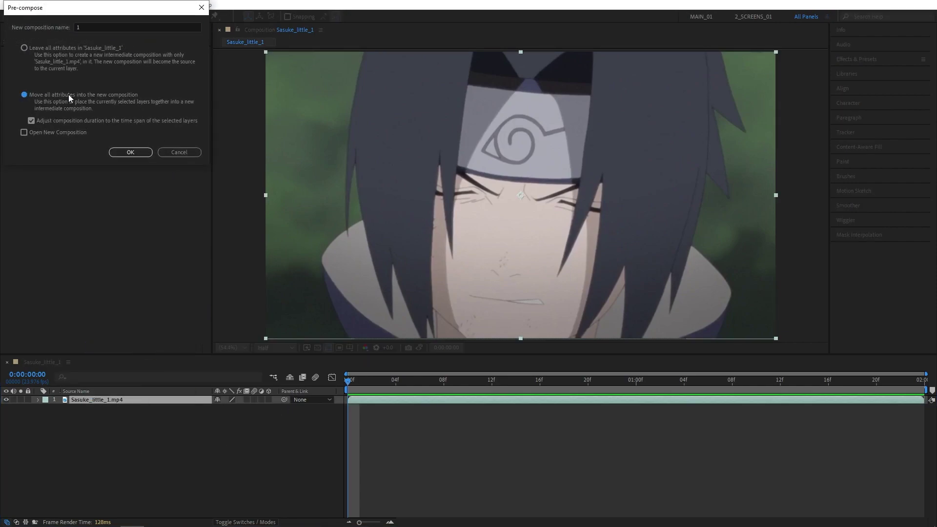
left_click(131, 153)
left_click(89, 443)
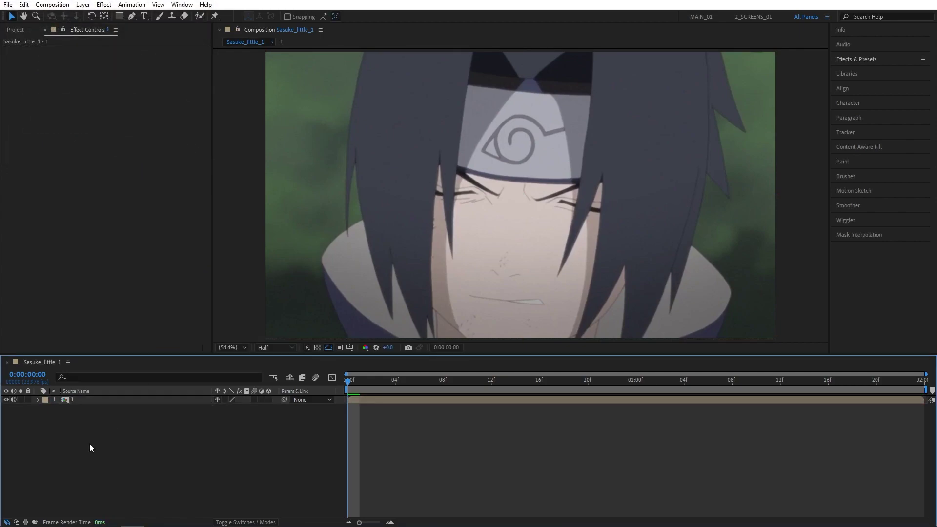
left_click(73, 401)
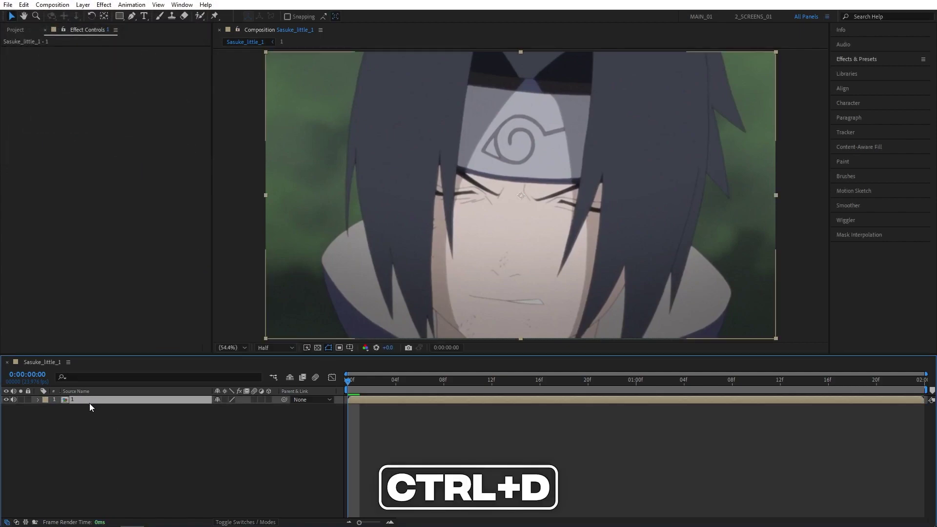
Step: Duplicate layer 1 and give the top copy S_EdgeDetect set to Mono Edges
key("ctrl+d")
left_click(855, 59)
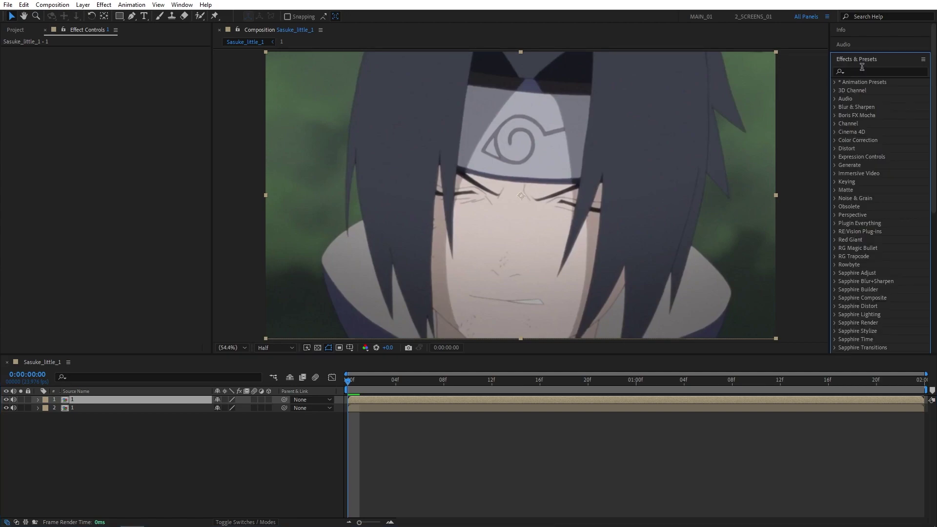
type("s_ed")
left_click_drag(882, 173, 80, 398)
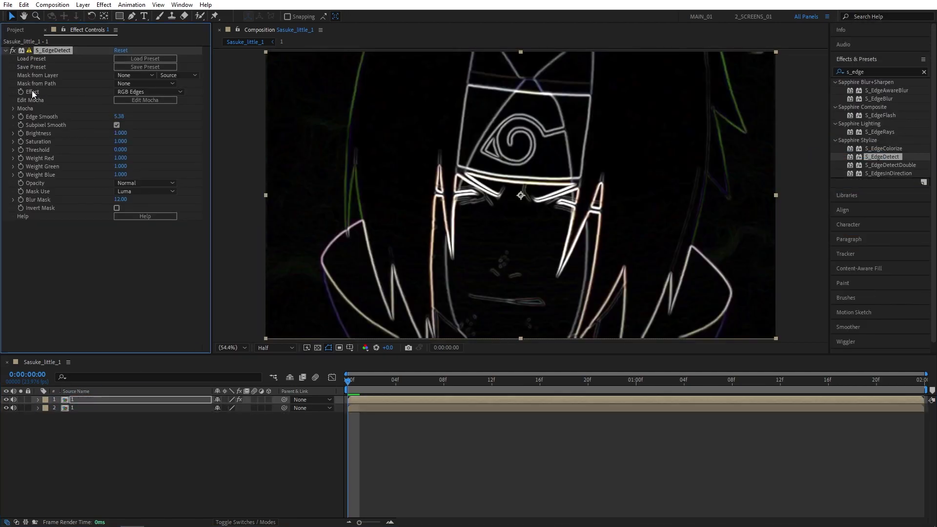
left_click(145, 91)
Step: Apply Deep Glow to the top layer 1
left_click(879, 72)
key("ctrl+a")
type("deep g")
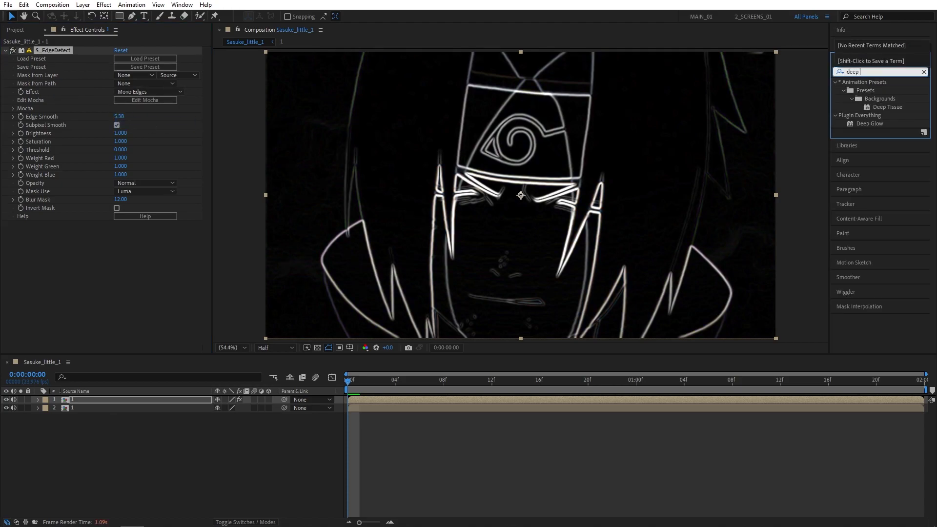
left_click_drag(873, 91, 100, 400)
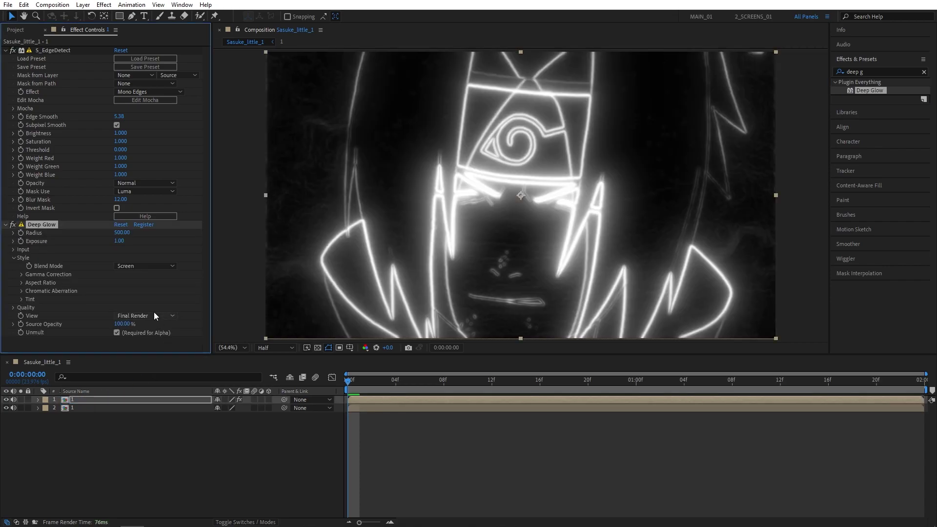
left_click(879, 72)
key("ctrl+a")
type("4")
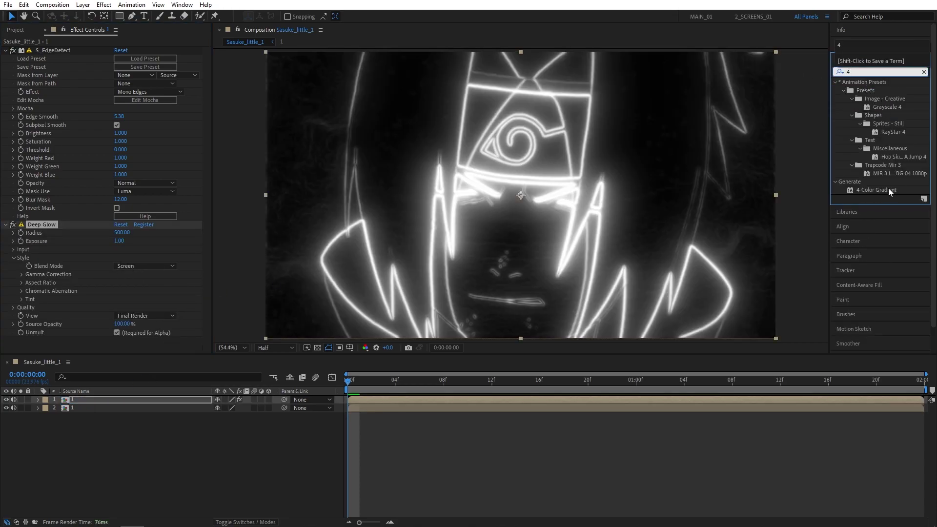
Step: Apply 4-Color Gradient to the top layer with Soft Light blending
left_click_drag(887, 189, 100, 400)
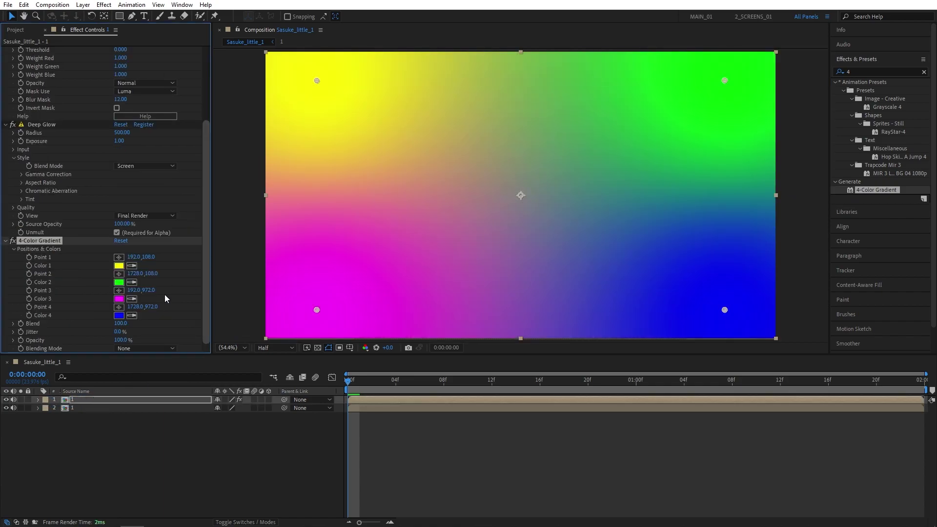
left_click(146, 348)
left_click(150, 211)
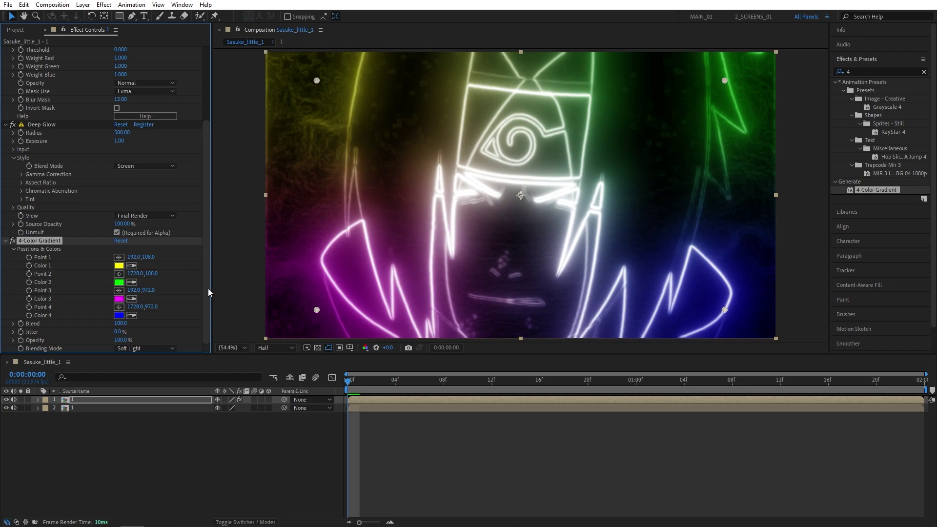
Step: Set all four 4-Color Gradient colors to red
left_click(120, 316)
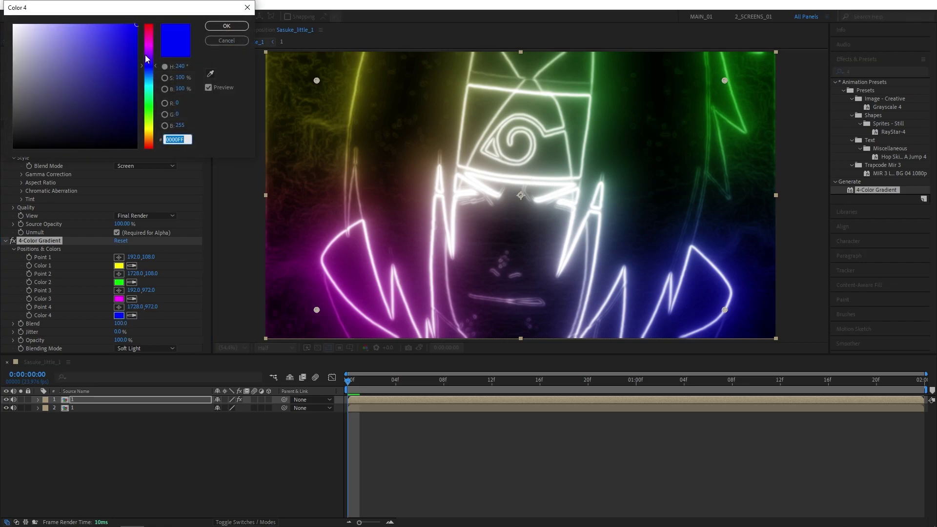
left_click(148, 143)
left_click(226, 26)
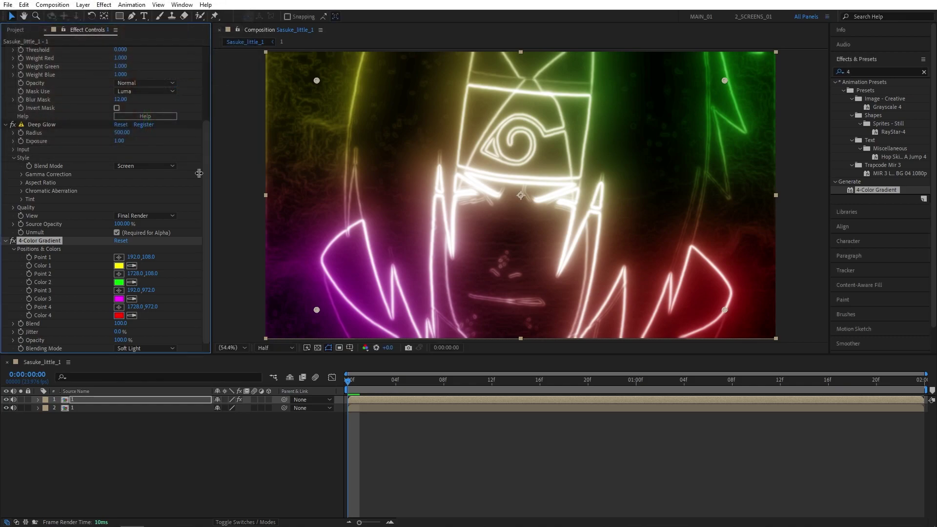
left_click(132, 299)
left_click(119, 315)
left_click(132, 282)
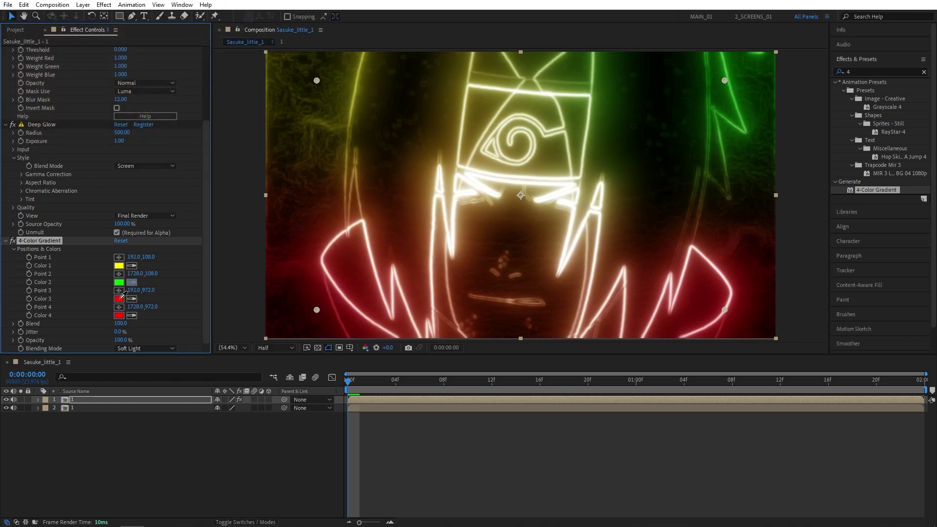
left_click(120, 298)
left_click(132, 265)
left_click(120, 282)
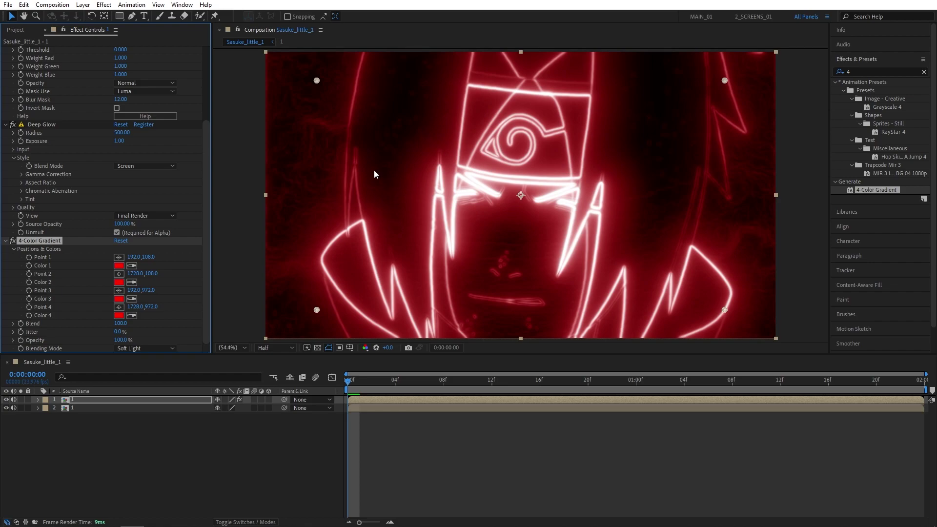
Step: Set the top layer 1's blend mode to Screen and select it
left_click(232, 457)
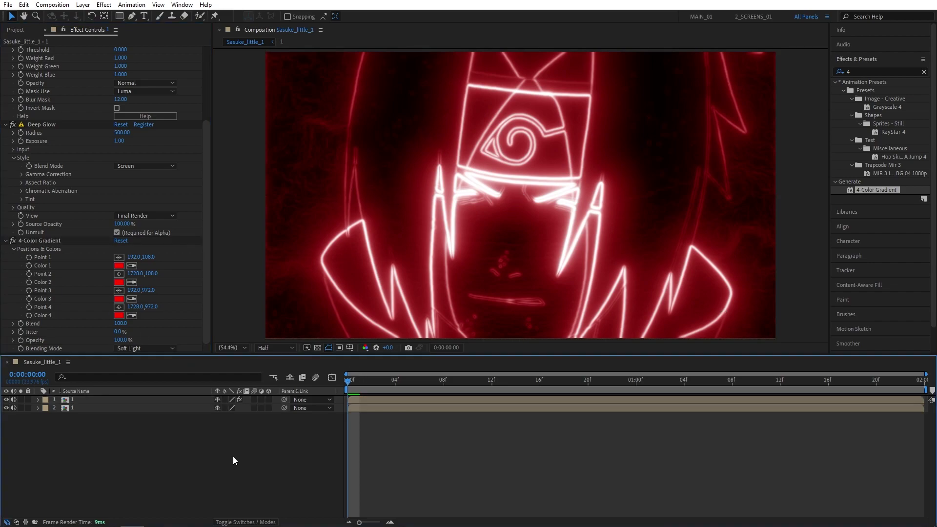
left_click(246, 522)
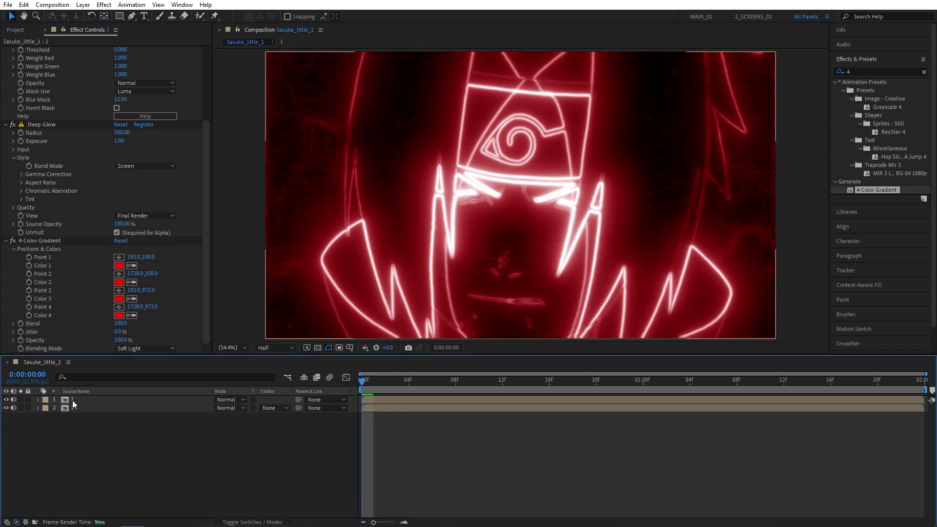
left_click(228, 399)
left_click(266, 223)
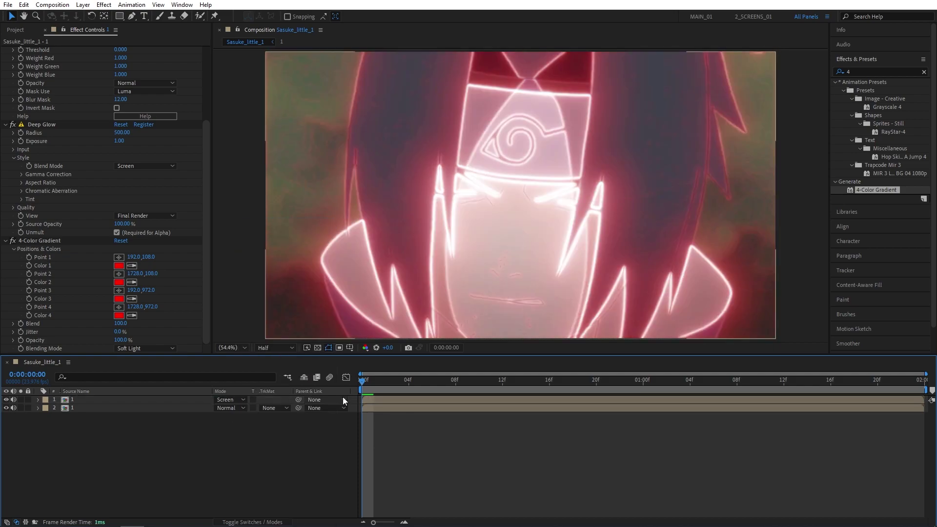
left_click(95, 399)
Step: Keyframe the glow layer's Scale and Opacity, with the starting keyframes moved to frame 6
key("t")
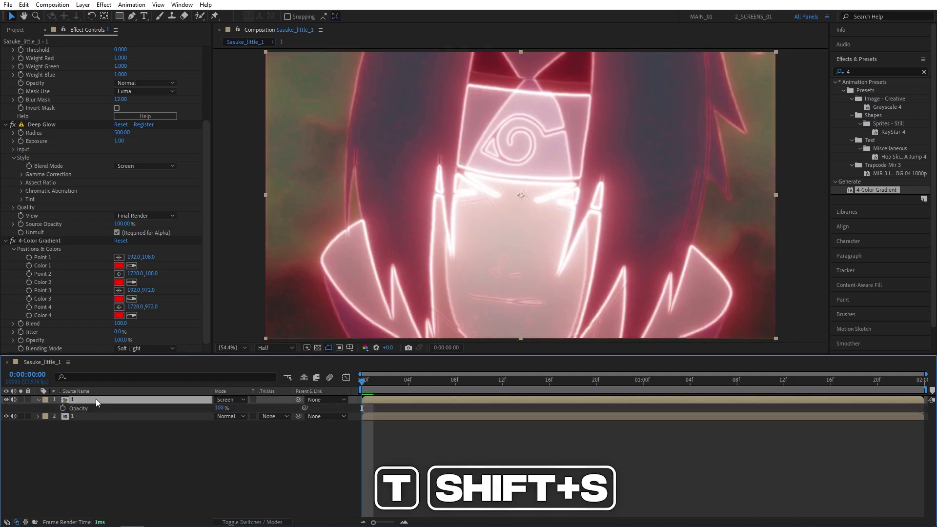
key("shift+s")
left_click(62, 408)
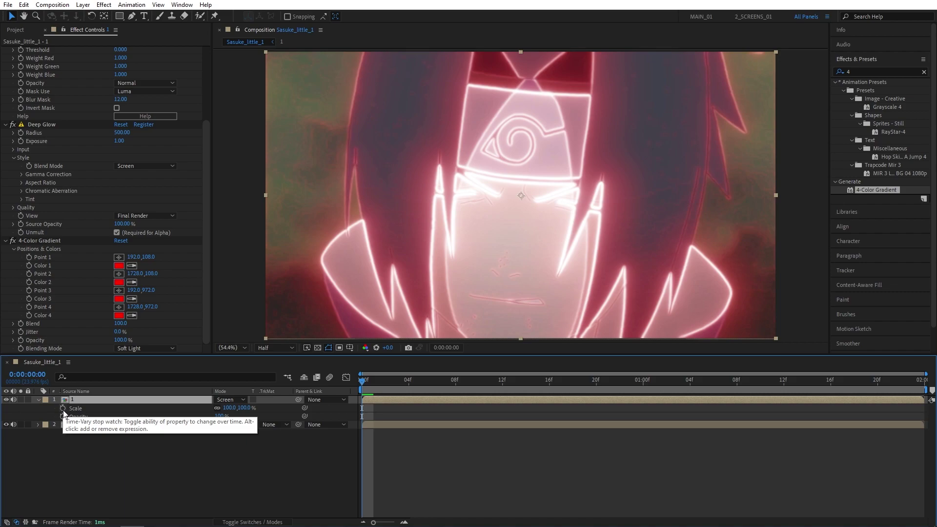
mouse_move(363, 381)
left_mouse_down()
mouse_move(484, 384)
mouse_move(430, 387)
left_mouse_up()
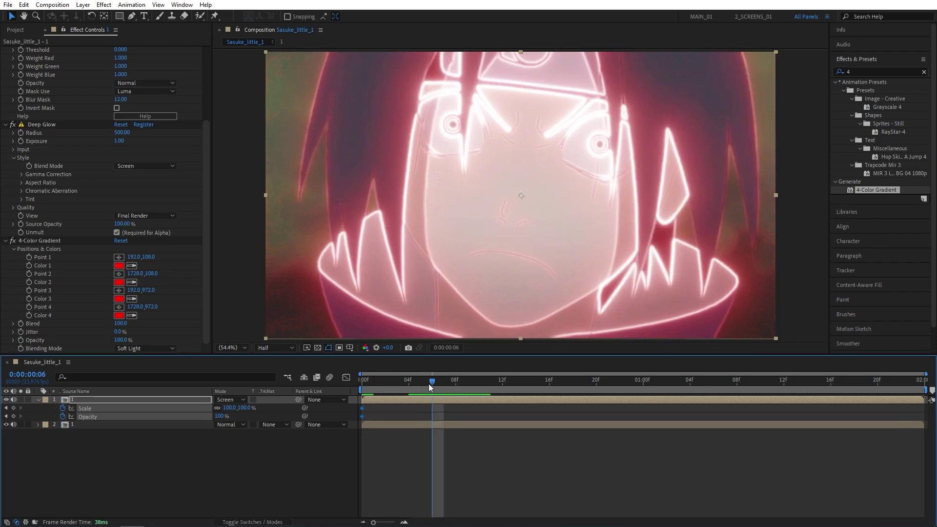
left_click_drag(376, 416, 431, 410)
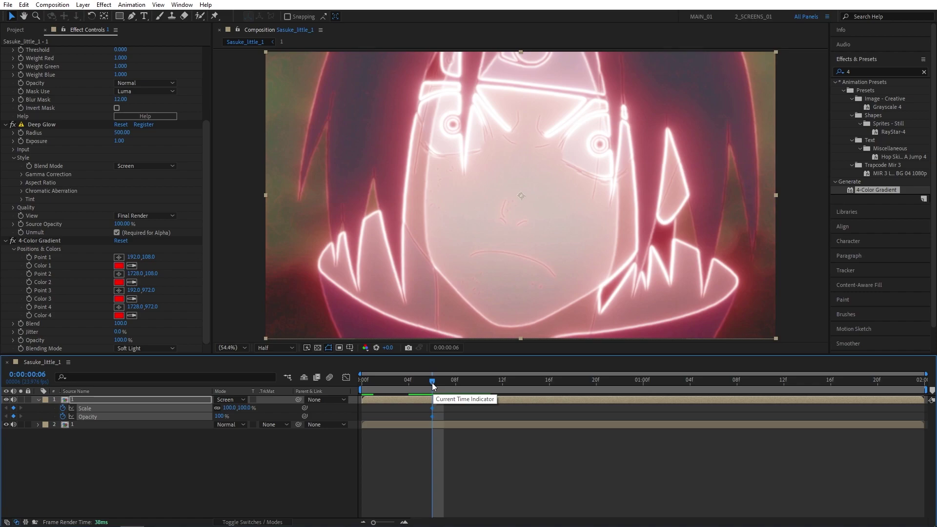
Step: Set the glow layer's Opacity to 0% at frame 5
key("Page_Up")
left_click(113, 439)
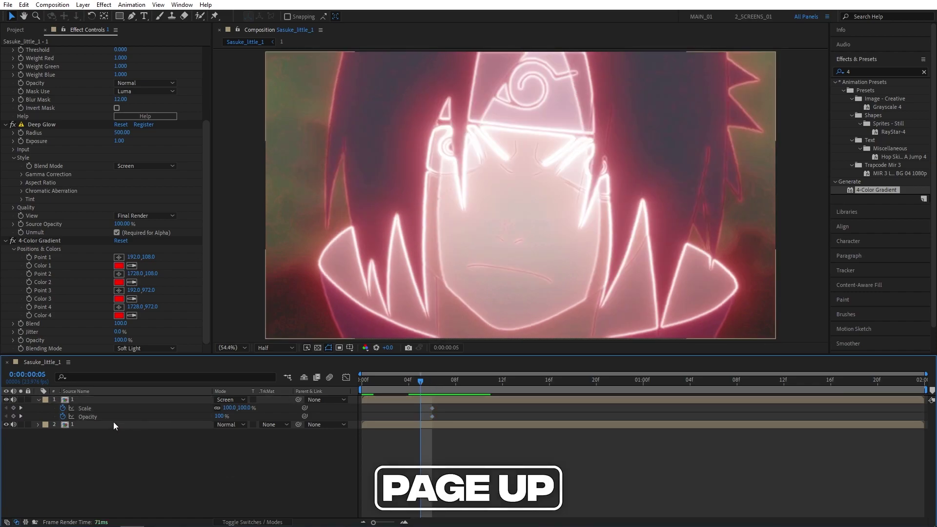
left_click(218, 417)
type("0")
key("Return")
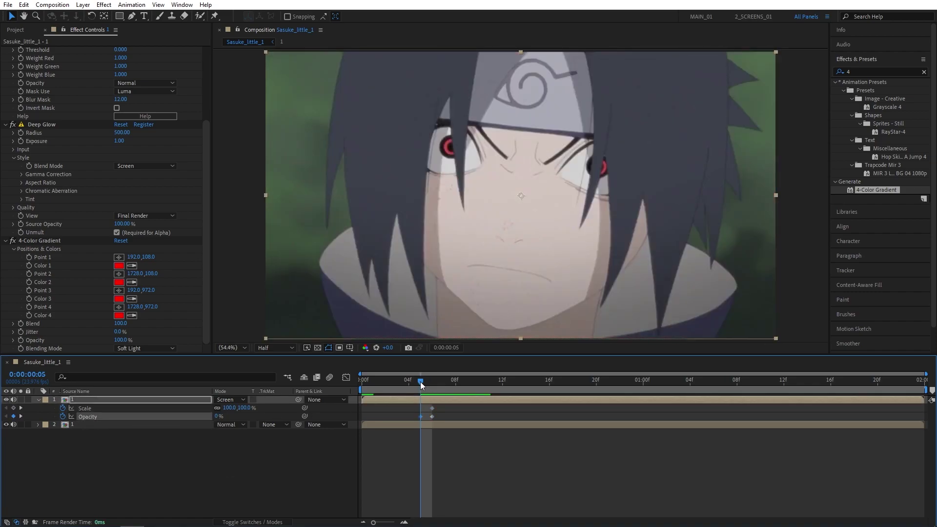
Step: At the clip's end, set Scale to 150% and Opacity to 0%
left_click_drag(421, 380, 918, 380)
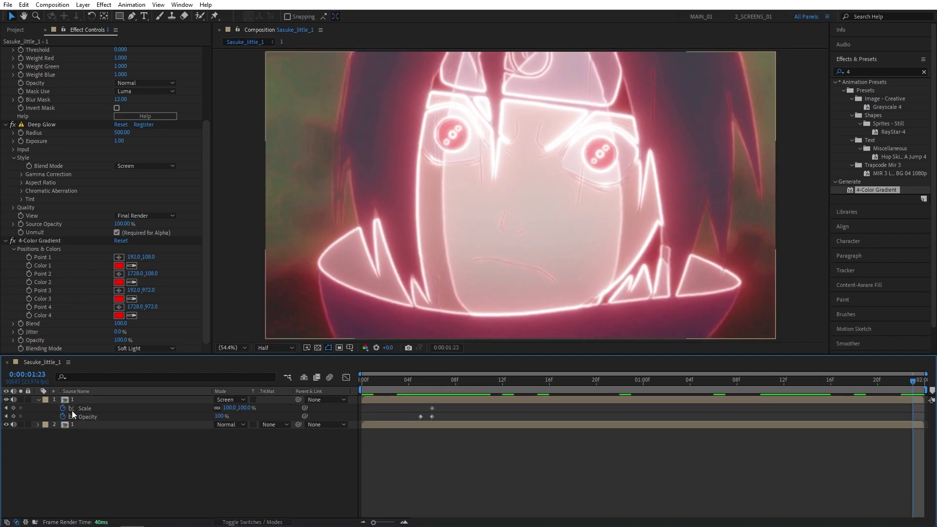
left_click_drag(223, 408, 234, 408)
left_click(220, 416)
type("0")
key("Return")
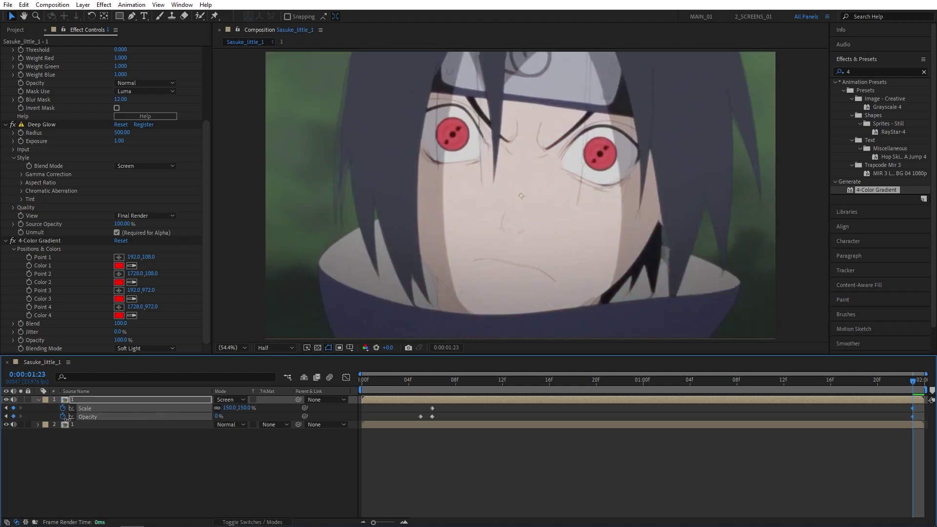
left_click_drag(919, 410, 428, 419)
Step: Apply Easy Ease to the keyframes and show the Graph Editor's speed graph
key("F9")
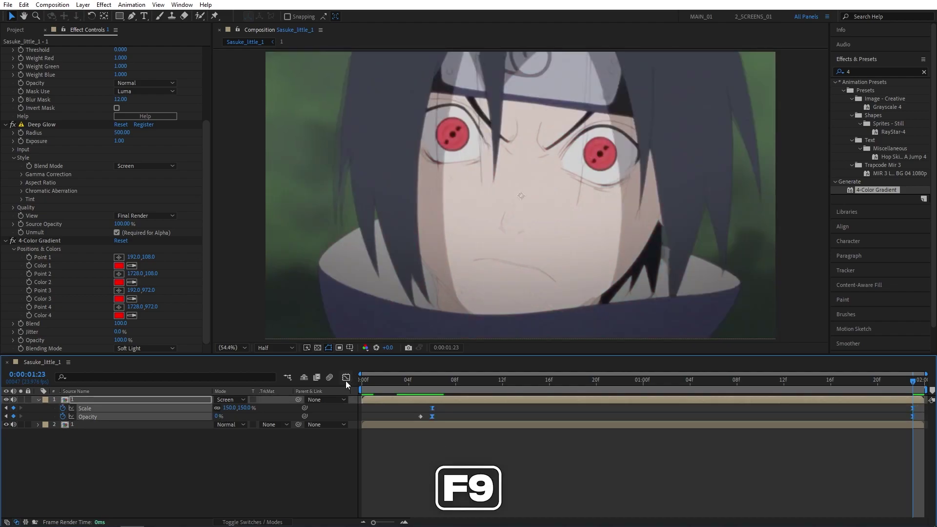
left_click(346, 377)
right_click(474, 435)
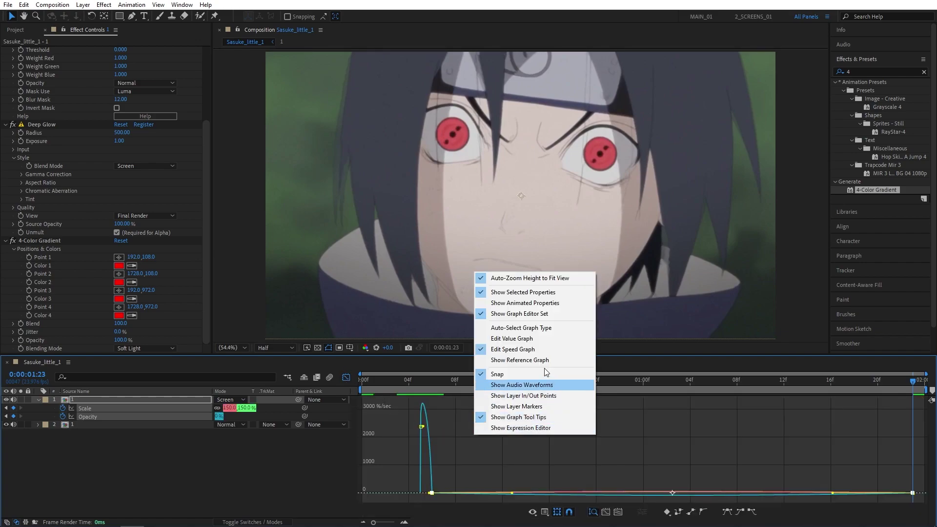
left_click(513, 349)
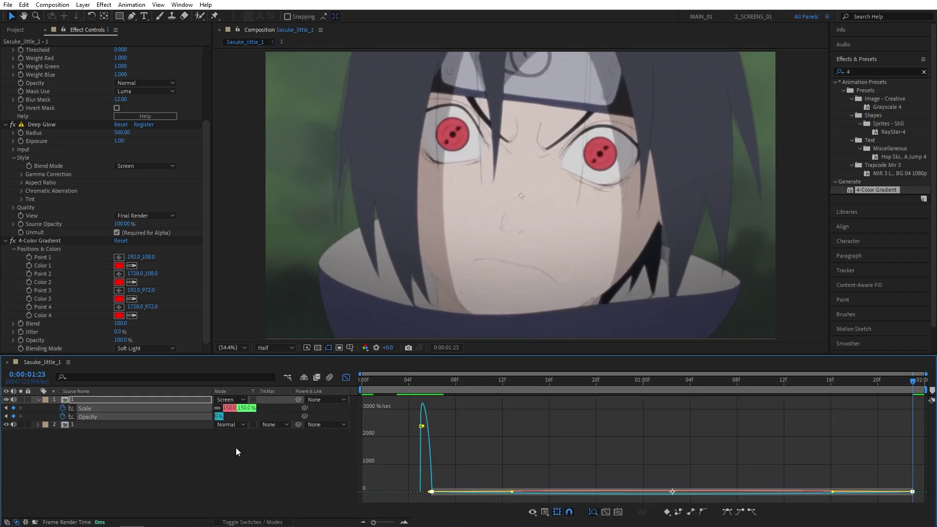
left_click(142, 434)
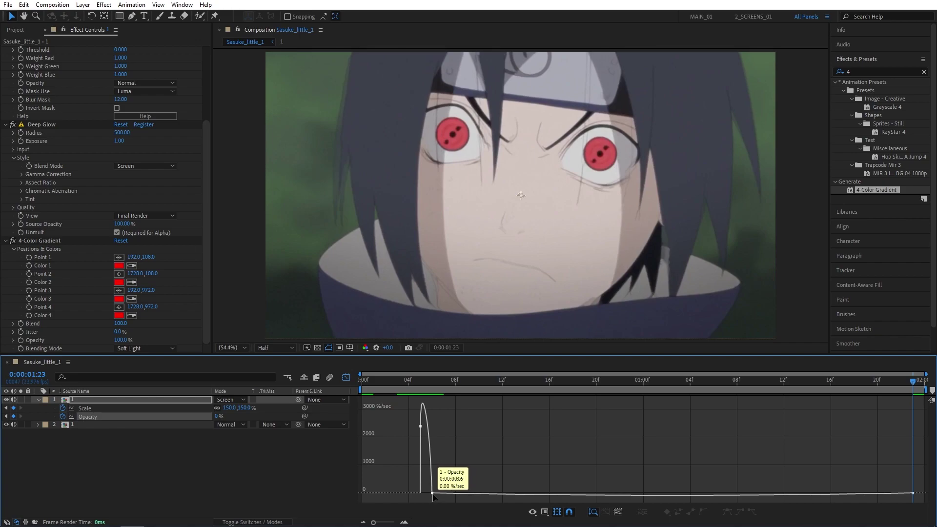
Step: Adjust the Opacity speed curve's influence handles at the first and final keyframes
left_click(434, 495)
left_click_drag(509, 494, 433, 493)
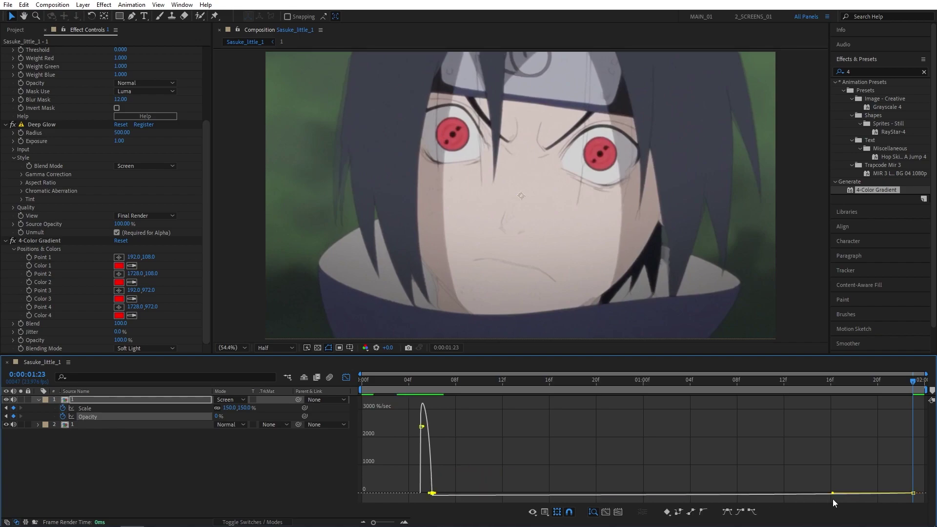
left_click_drag(835, 494, 663, 491)
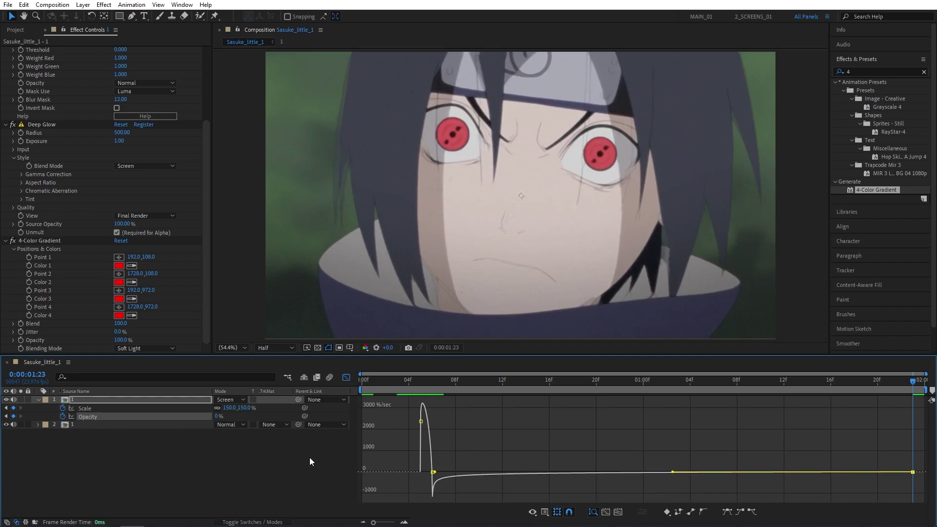
Step: Shape the Scale speed curve for a sharp initial burst and a long, slow finish
left_click(101, 409)
left_click(434, 495)
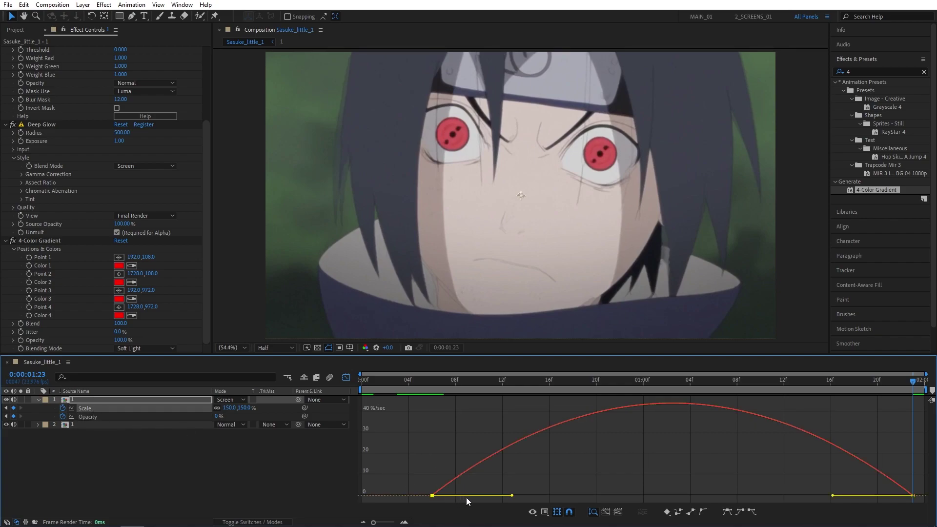
left_click_drag(511, 496, 436, 495)
left_click_drag(833, 495, 628, 495)
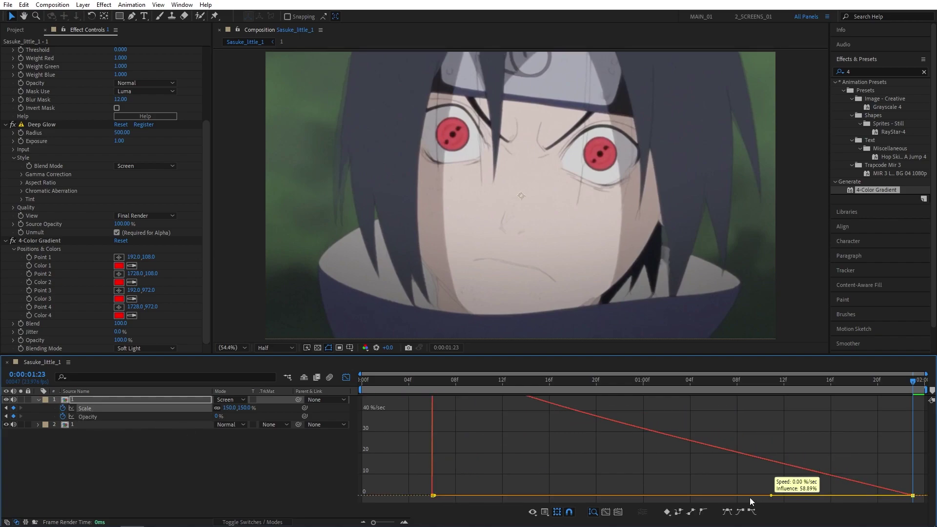
left_click(345, 378)
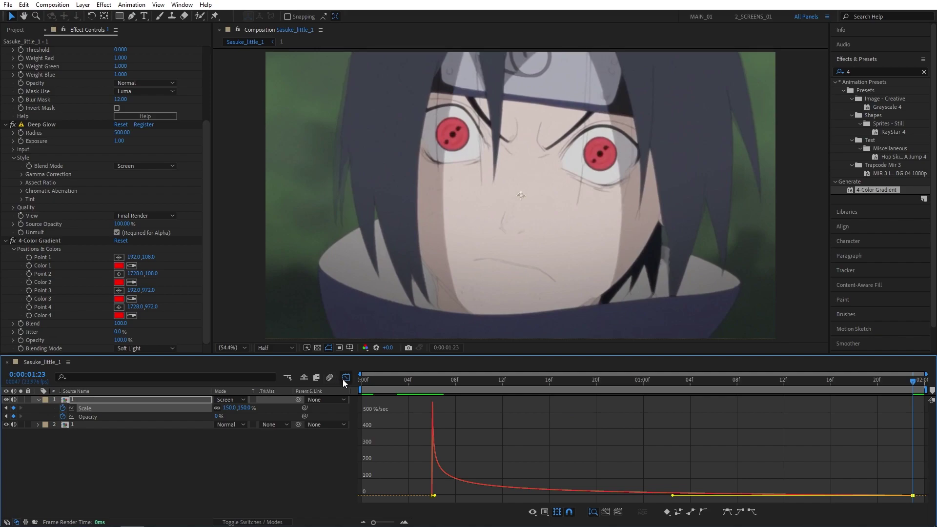
key("space")
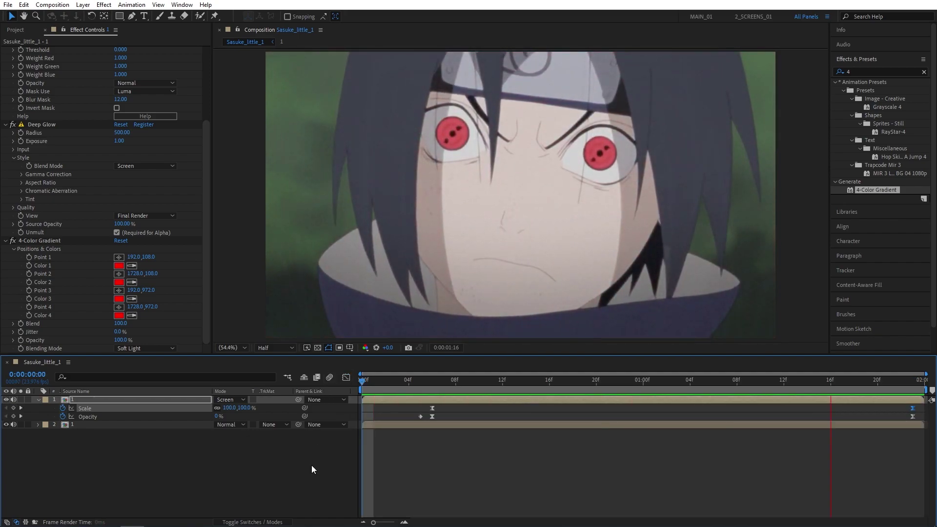